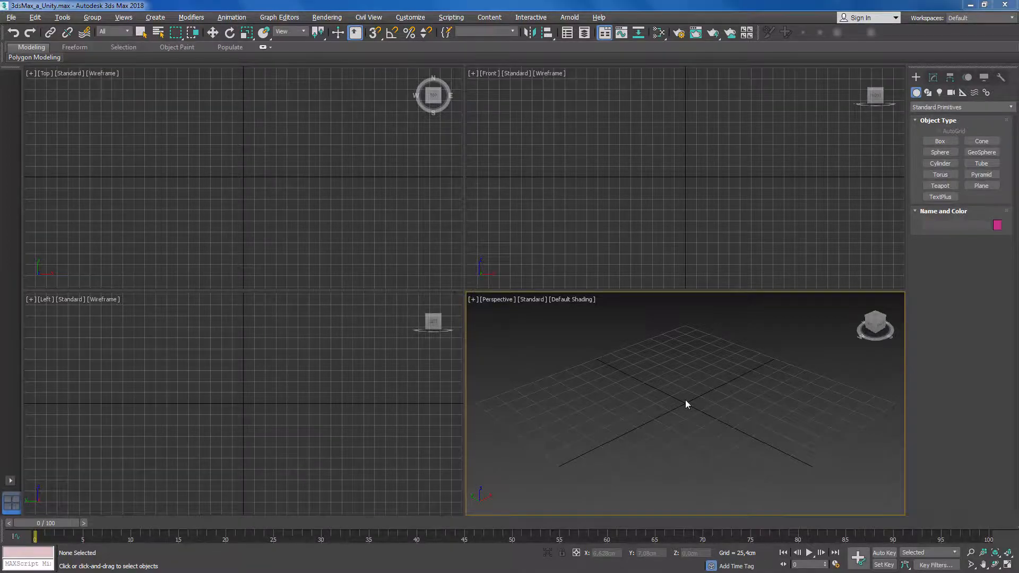
- Switch to Windows Explorer and create a folder named 3dsMax_Plantillas on drive F:, merging it with the existing folder of that name
{"action": "key", "text": "super+e"}
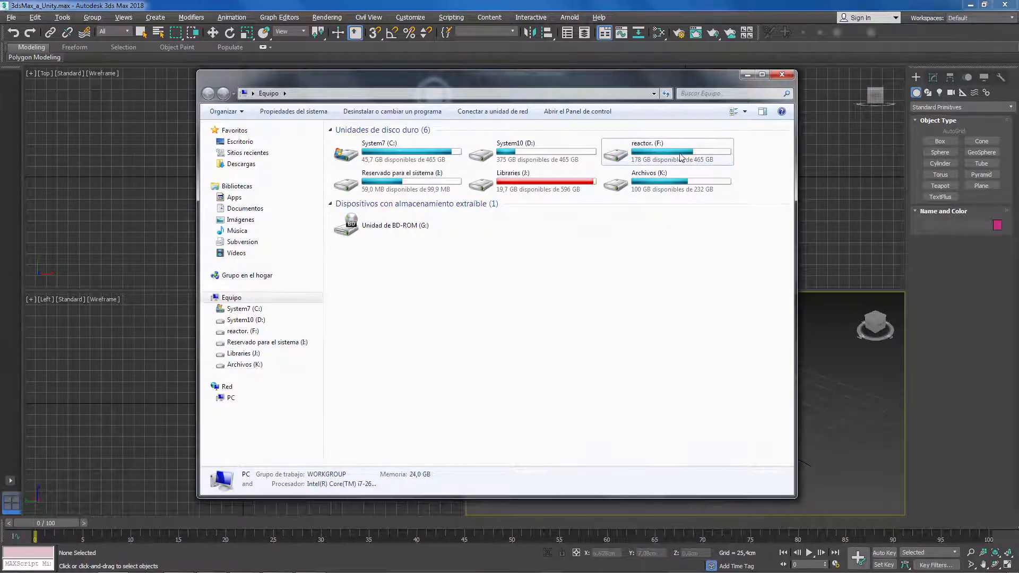
{"action": "double_click", "coordinate": [645, 151]}
{"action": "right_click", "coordinate": [438, 377]}
{"action": "mouse_move", "coordinate": [558, 357]}
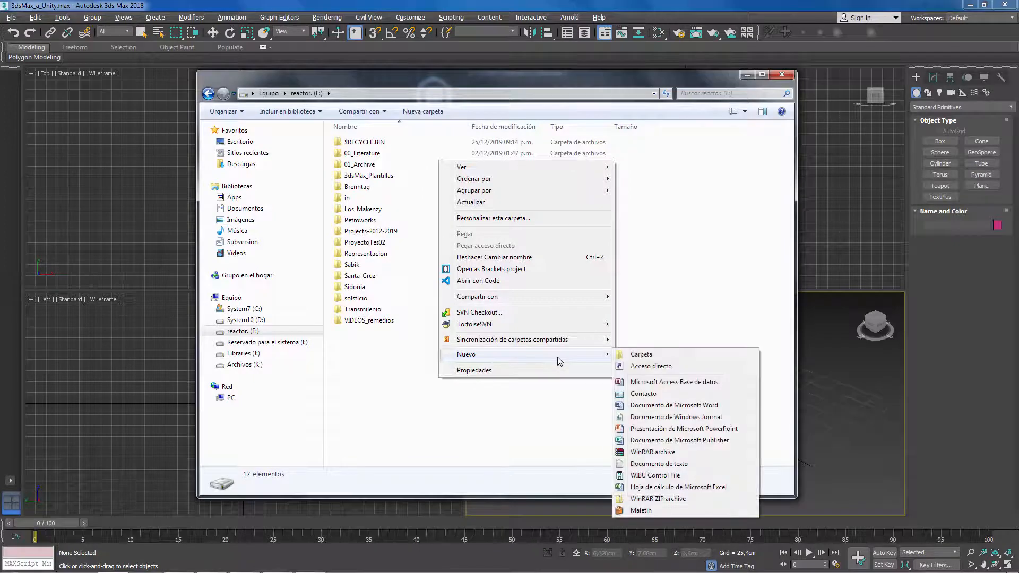
{"action": "left_click", "coordinate": [658, 354]}
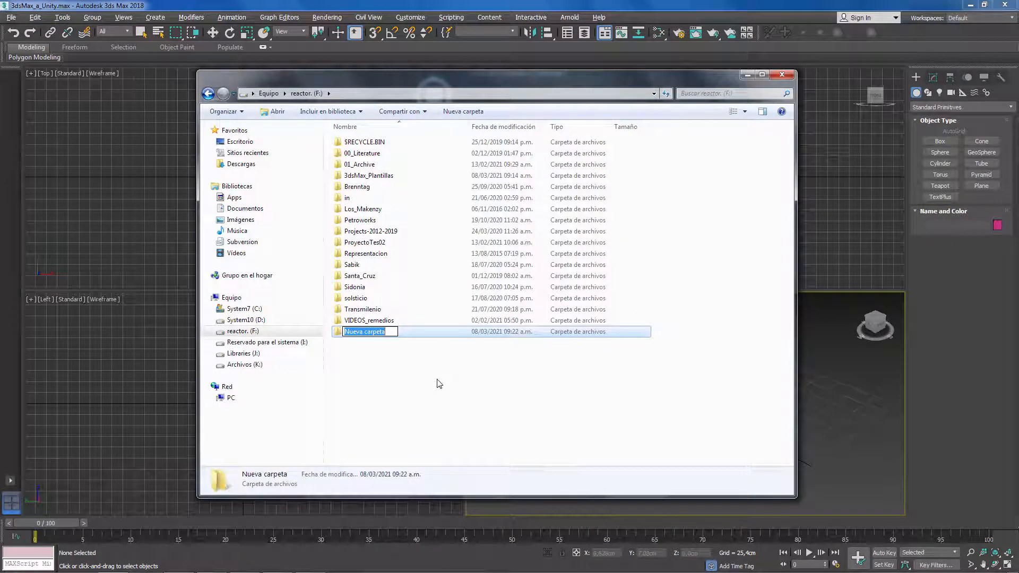
{"action": "type", "text": "3dsMax_"}
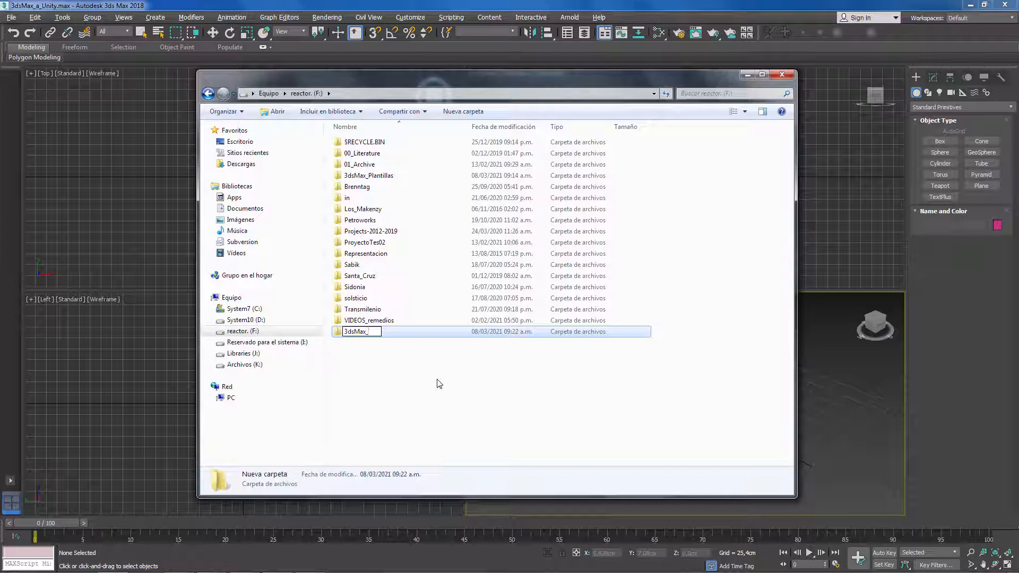
{"action": "type", "text": "Plantillas"}
{"action": "key", "text": "Return"}
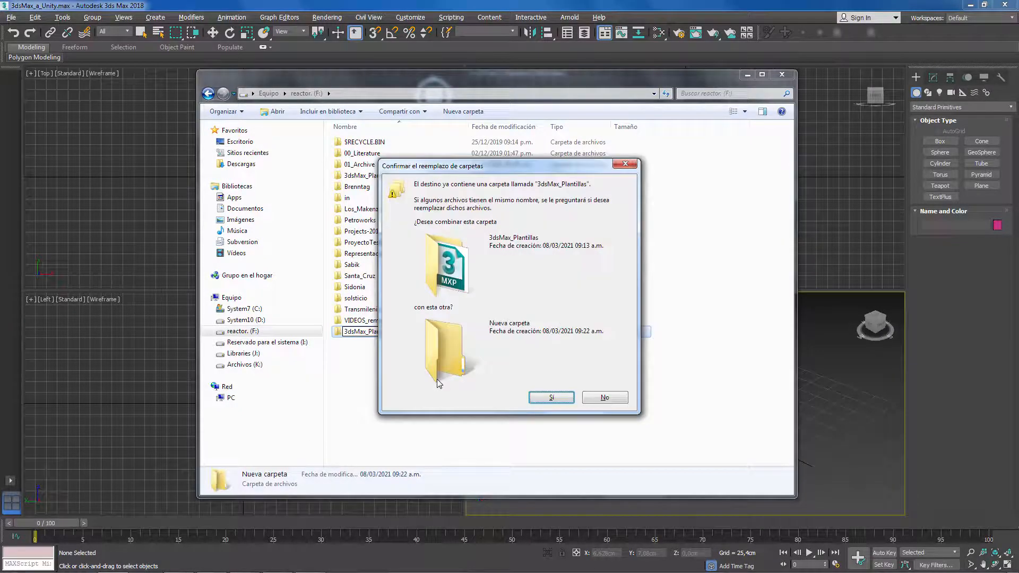
{"action": "left_click", "coordinate": [570, 400]}
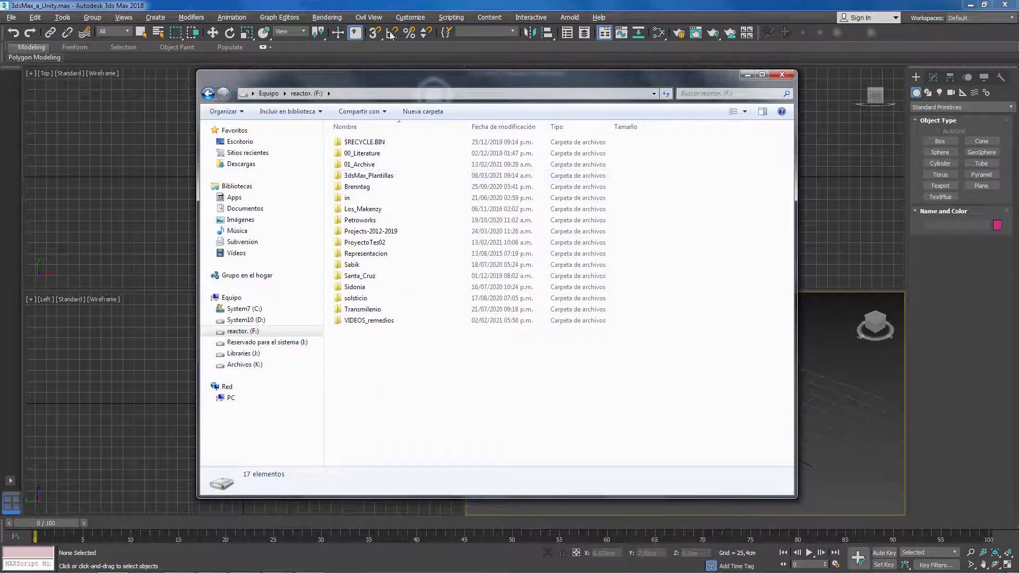
- Return to 3ds Max, set F:\3dsMax_Plantillas as the project folder, and view that folder's contents in Windows Explorer
{"action": "left_click", "coordinate": [380, 6]}
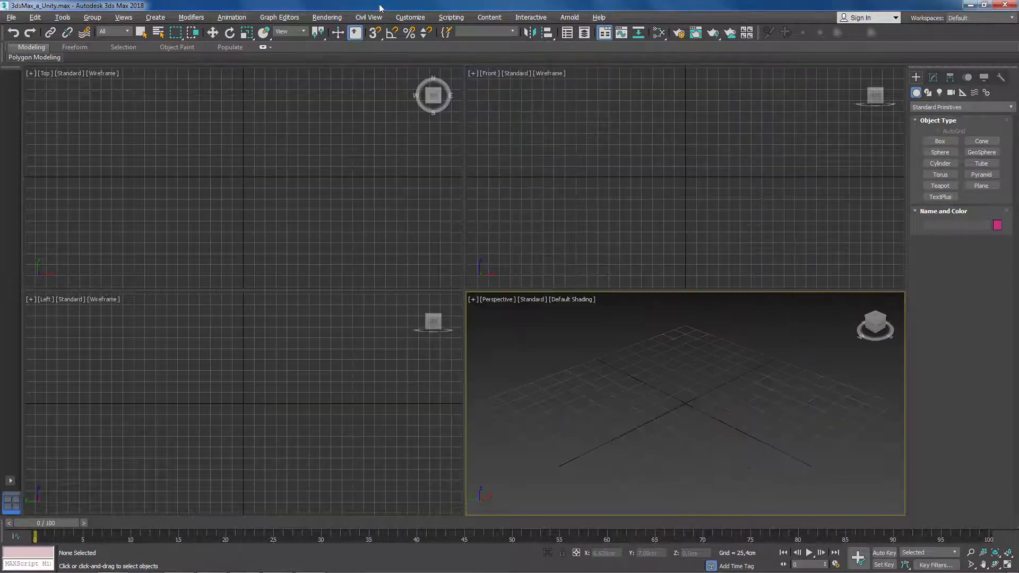
{"action": "left_click", "coordinate": [15, 21]}
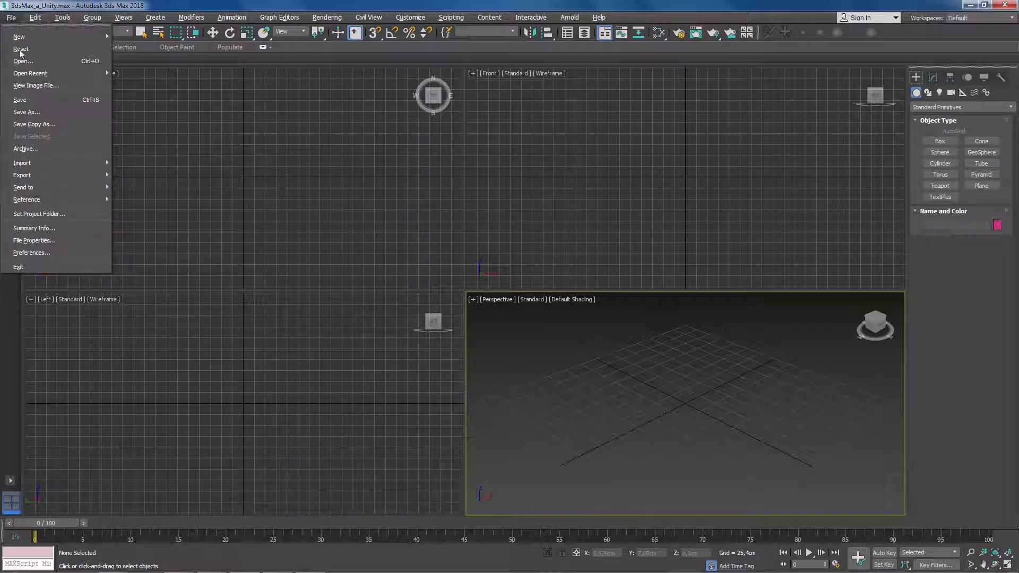
{"action": "left_click", "coordinate": [82, 212]}
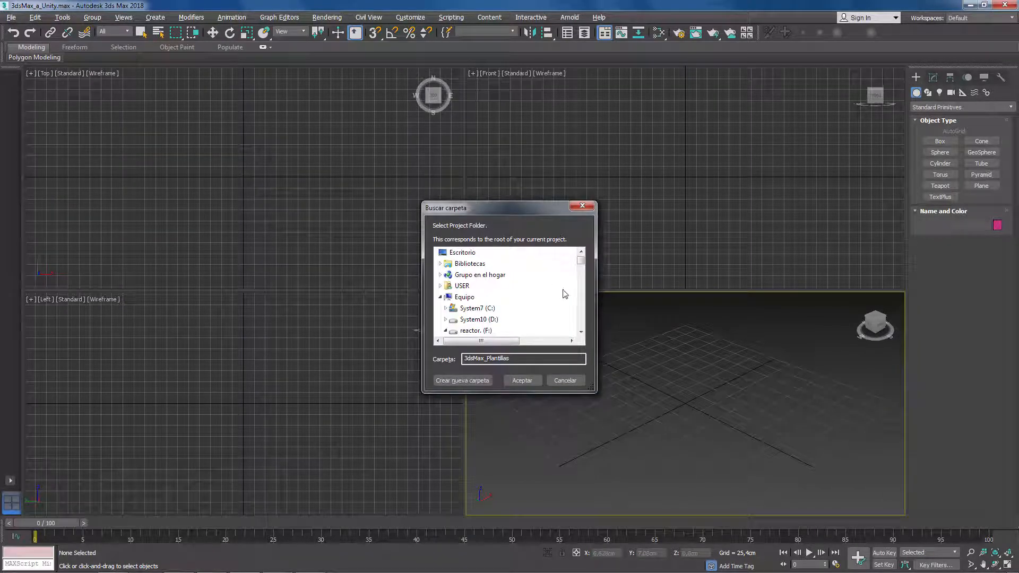
{"action": "left_click", "coordinate": [581, 332]}
{"action": "left_click", "coordinate": [581, 332]}
{"action": "left_click", "coordinate": [581, 332]}
{"action": "left_click", "coordinate": [581, 332]}
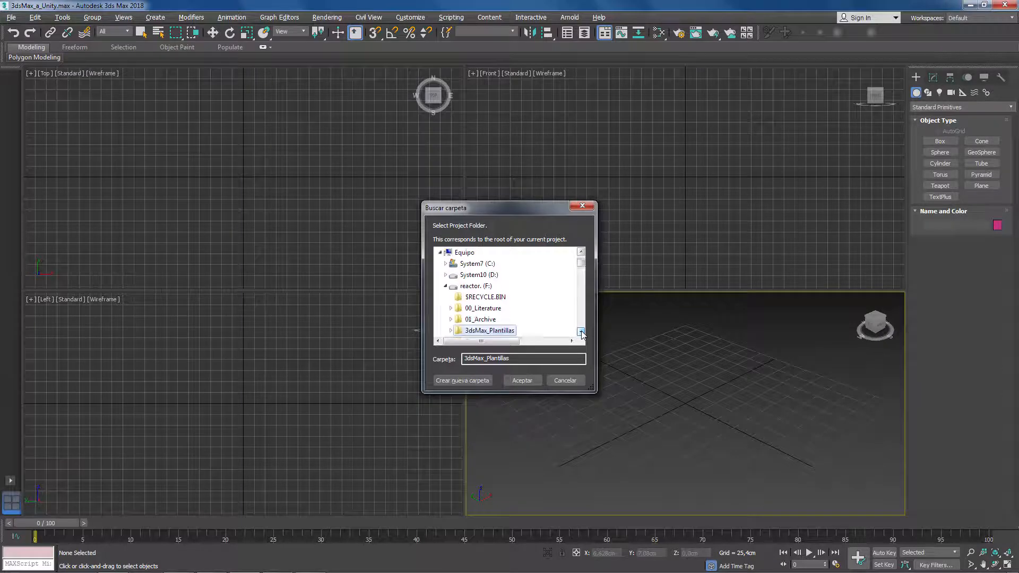
{"action": "left_click", "coordinate": [581, 332]}
{"action": "left_click", "coordinate": [581, 332]}
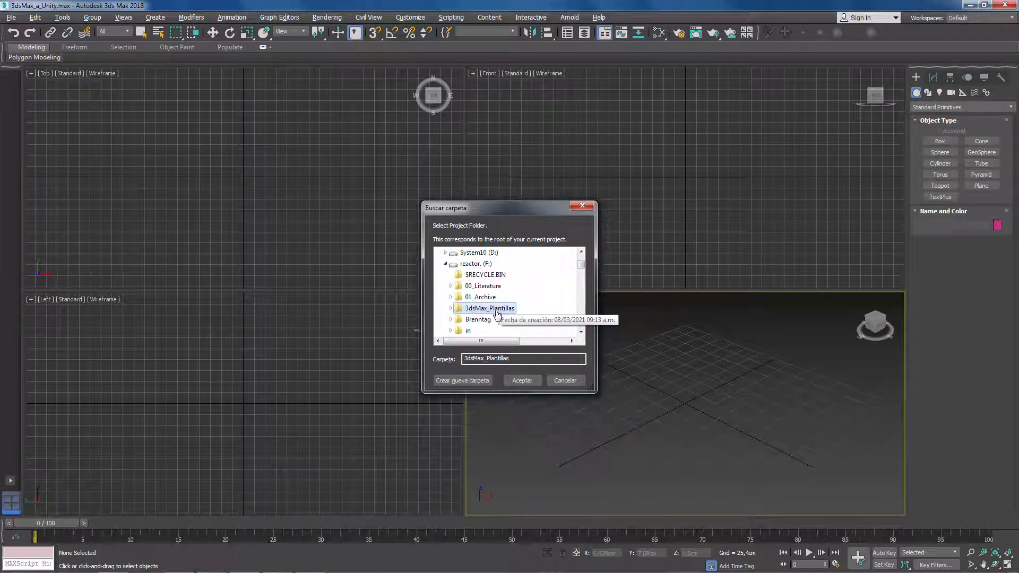
{"action": "left_click", "coordinate": [523, 381]}
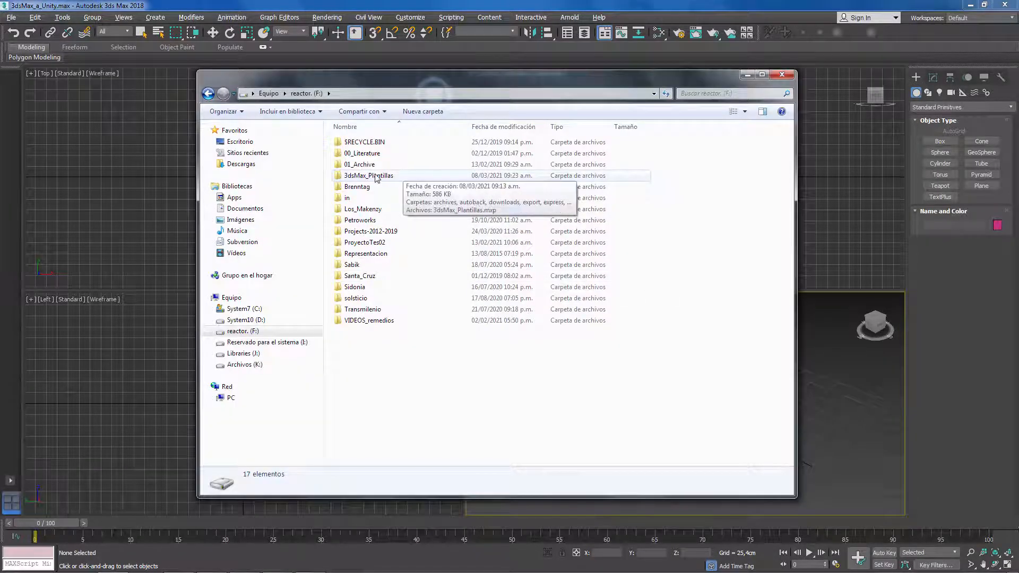
{"action": "double_click", "coordinate": [381, 176]}
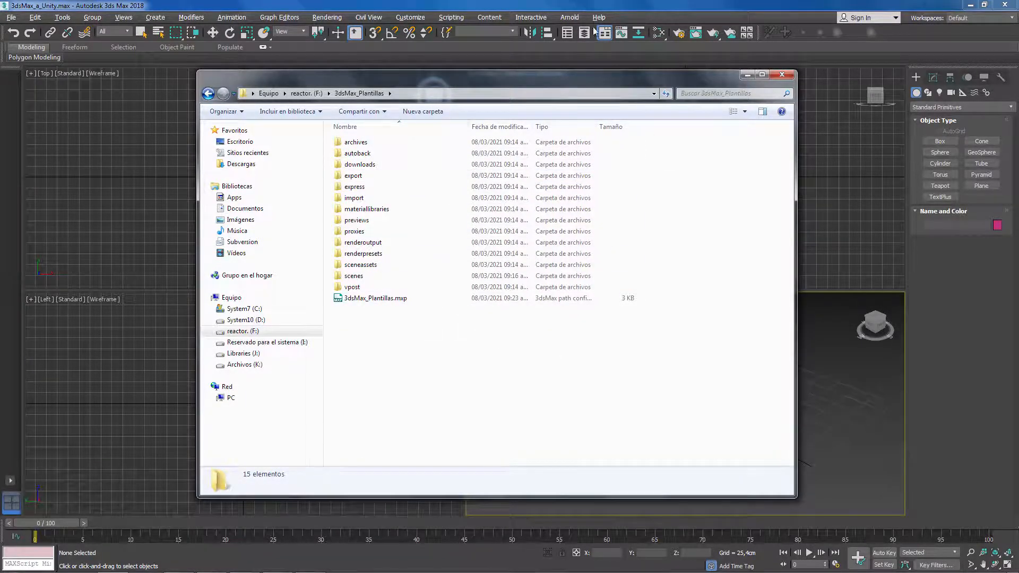
- Switch back to 3ds Max and set the system unit scale to Centimeters in the units setup
{"action": "left_click", "coordinate": [558, 11]}
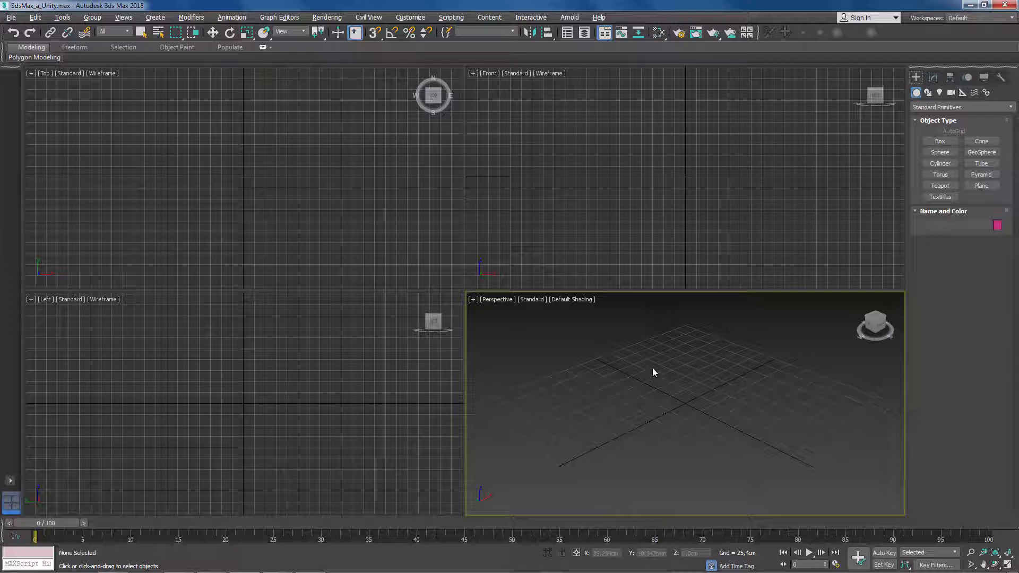
{"action": "left_click", "coordinate": [411, 17]}
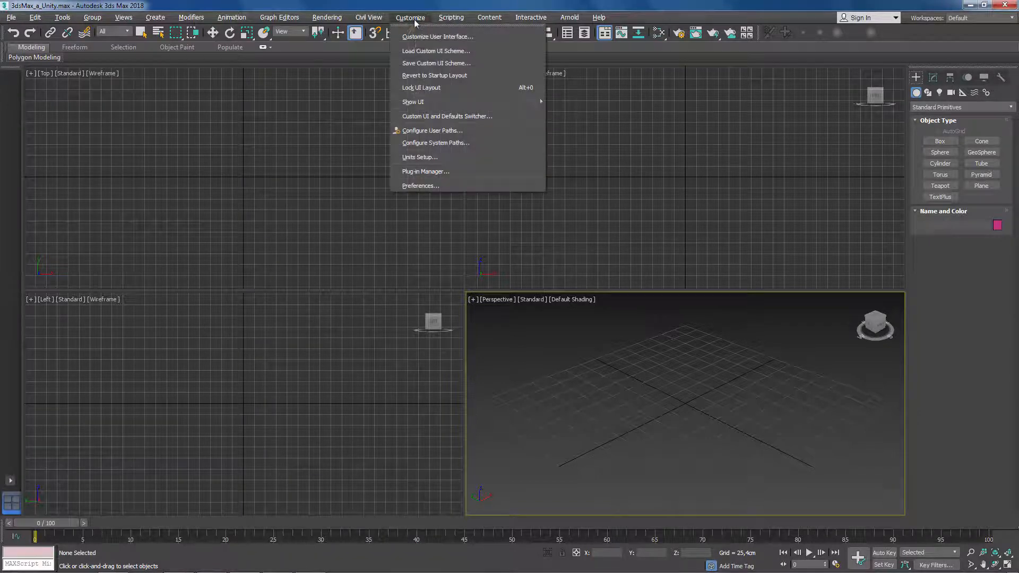
{"action": "left_click", "coordinate": [452, 157]}
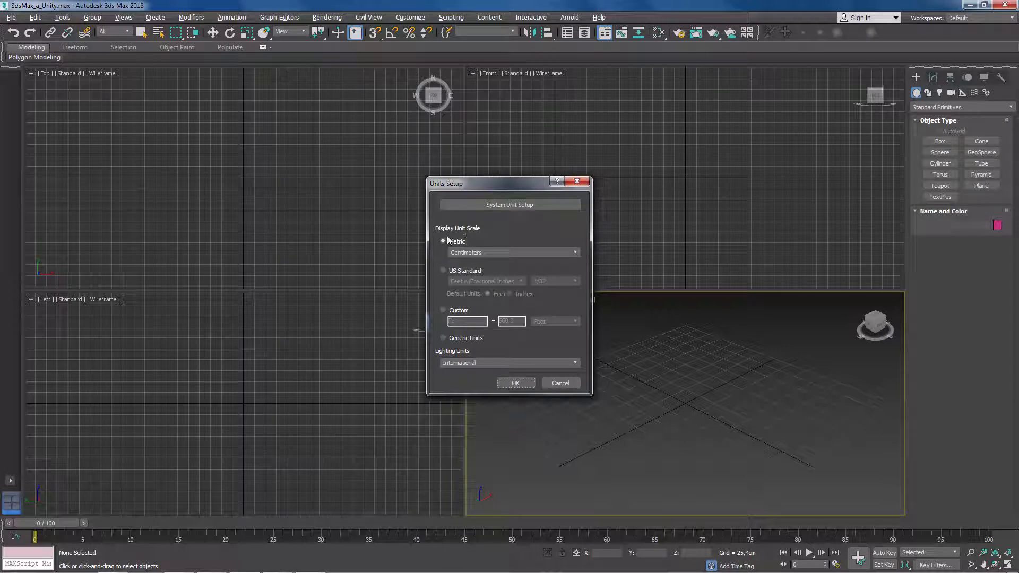
{"action": "left_click", "coordinate": [513, 207]}
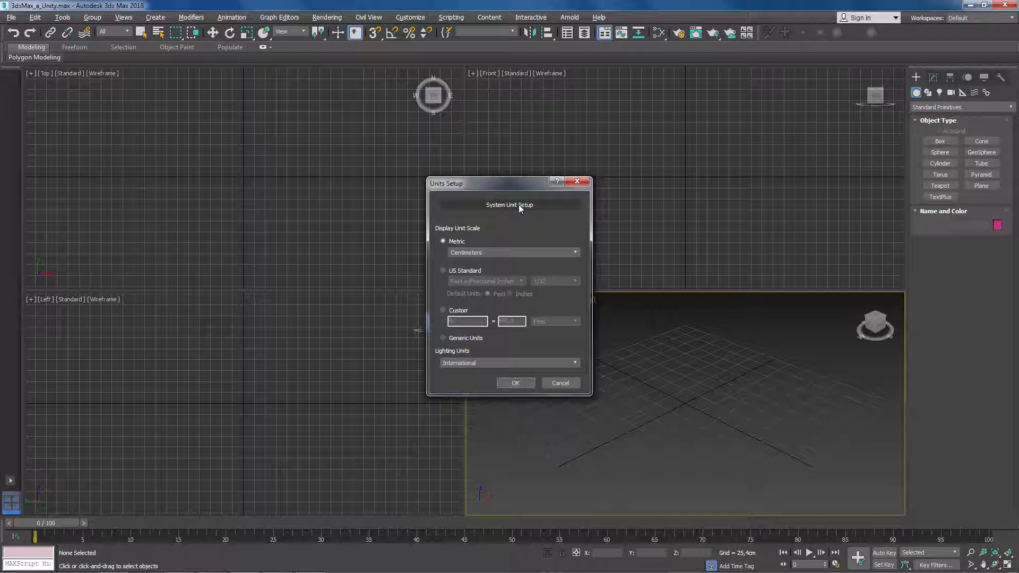
{"action": "left_click", "coordinate": [519, 206]}
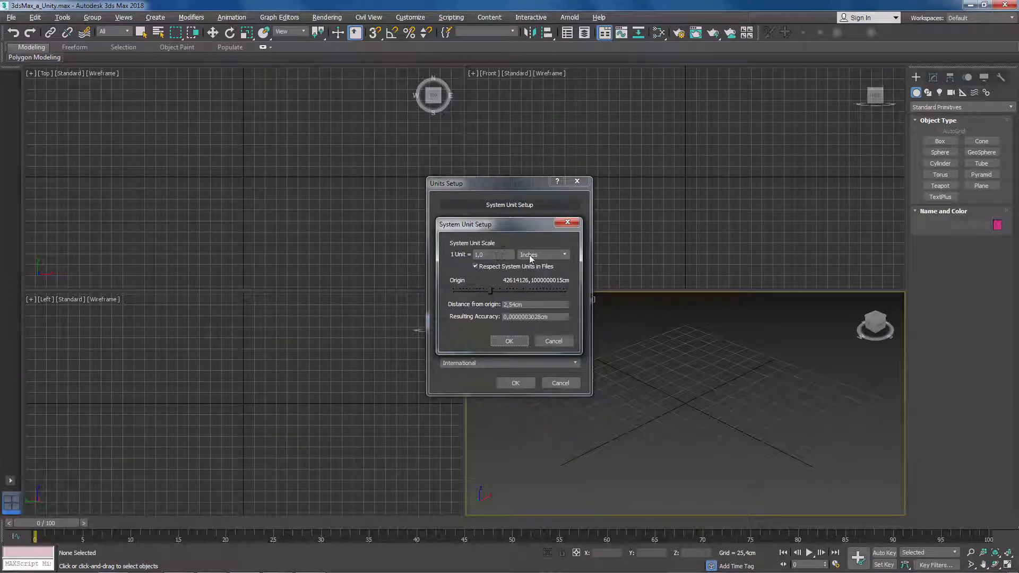
{"action": "left_click", "coordinate": [564, 254]}
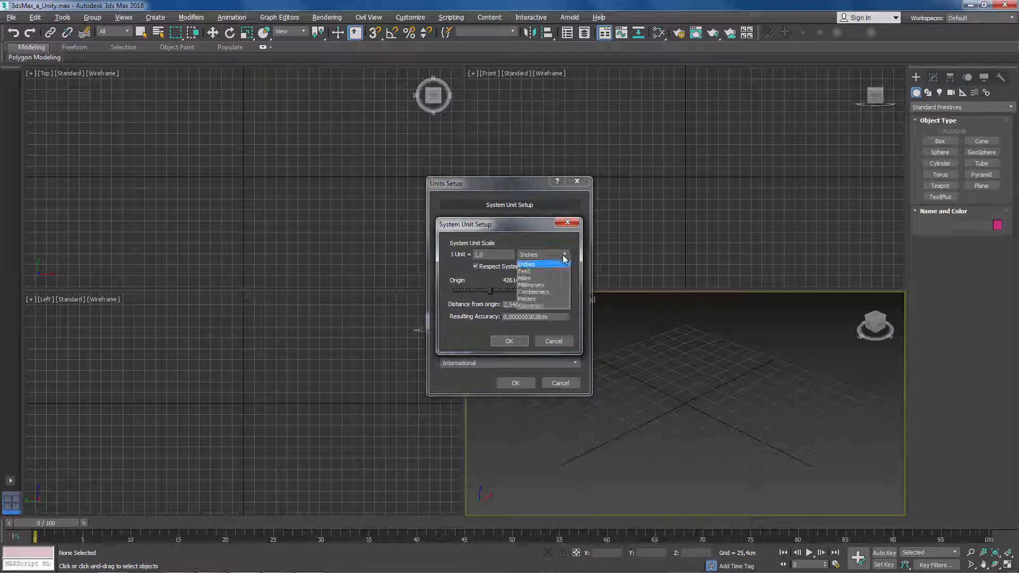
{"action": "left_click", "coordinate": [552, 292]}
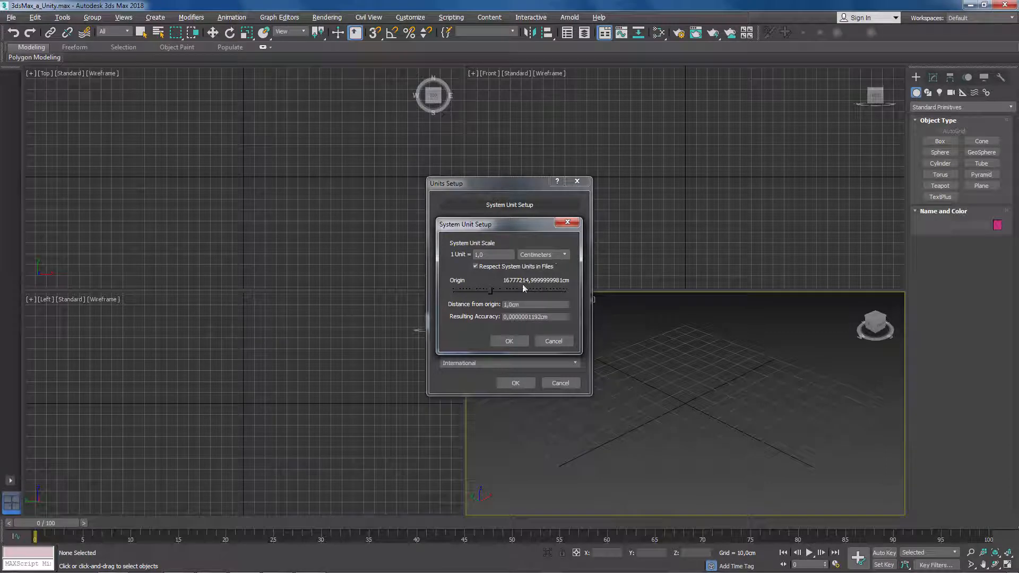
{"action": "left_click", "coordinate": [519, 341]}
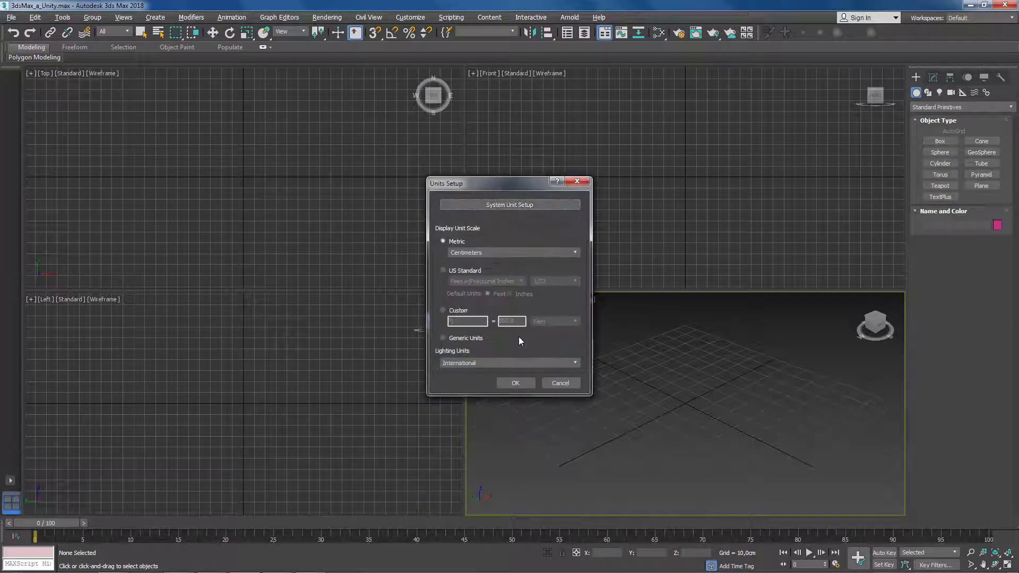
{"action": "left_click", "coordinate": [519, 382]}
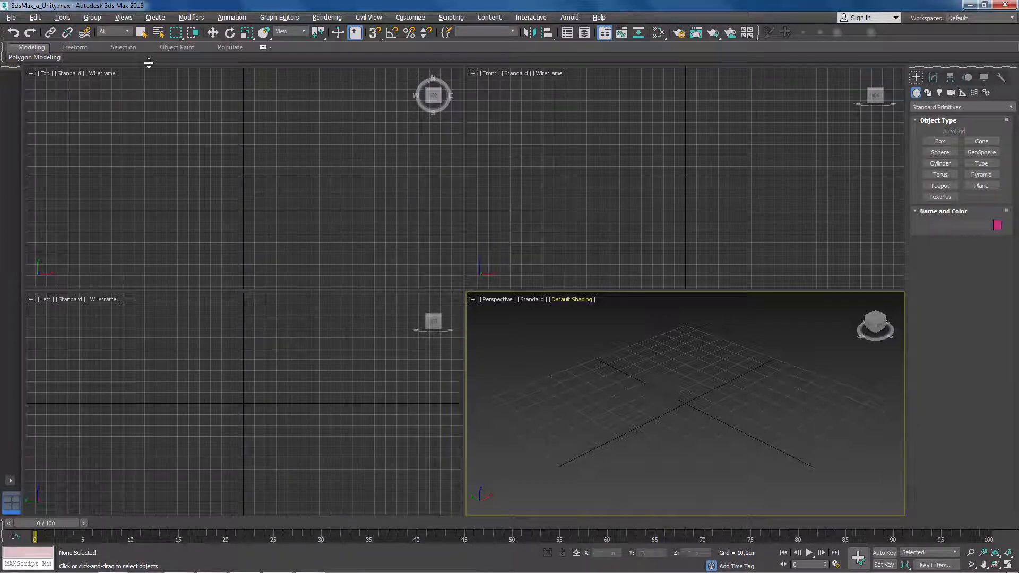
- Save the scene and check that 3dsMax_a_Unity.max is in the project's scenes folder, without saving another copy
{"action": "left_click", "coordinate": [12, 20]}
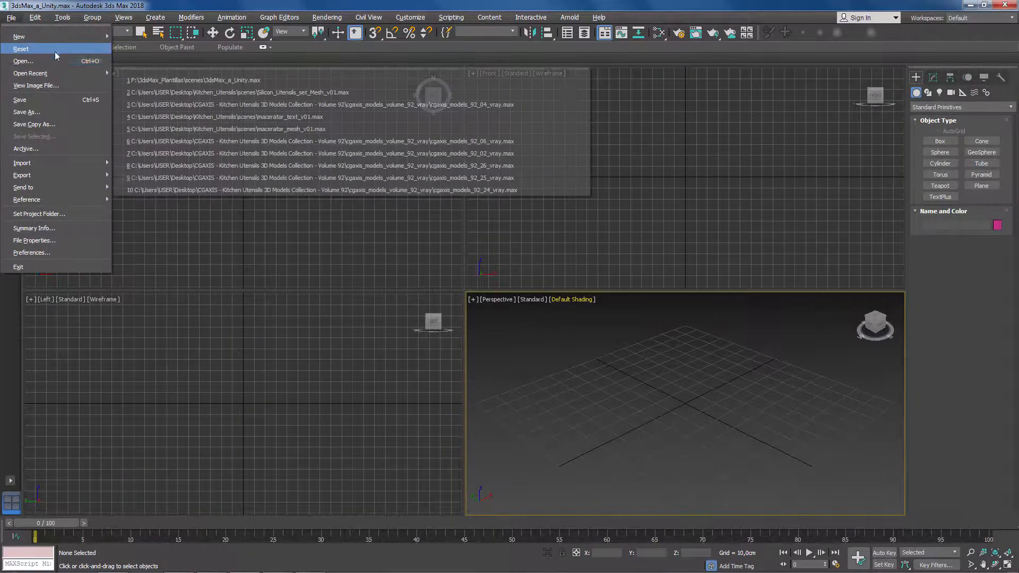
{"action": "left_click", "coordinate": [20, 100]}
{"action": "left_click", "coordinate": [11, 17]}
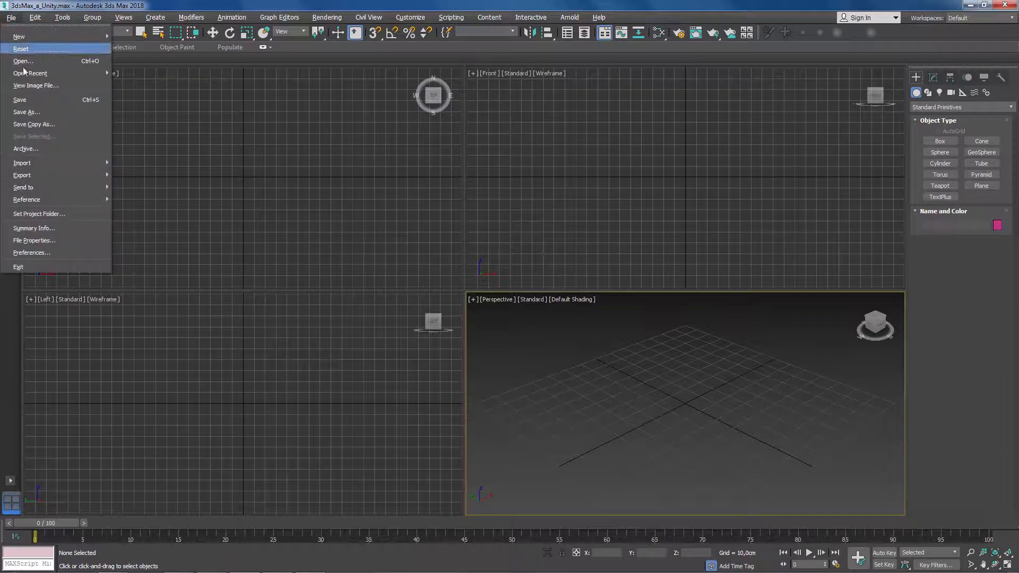
{"action": "left_click", "coordinate": [67, 113]}
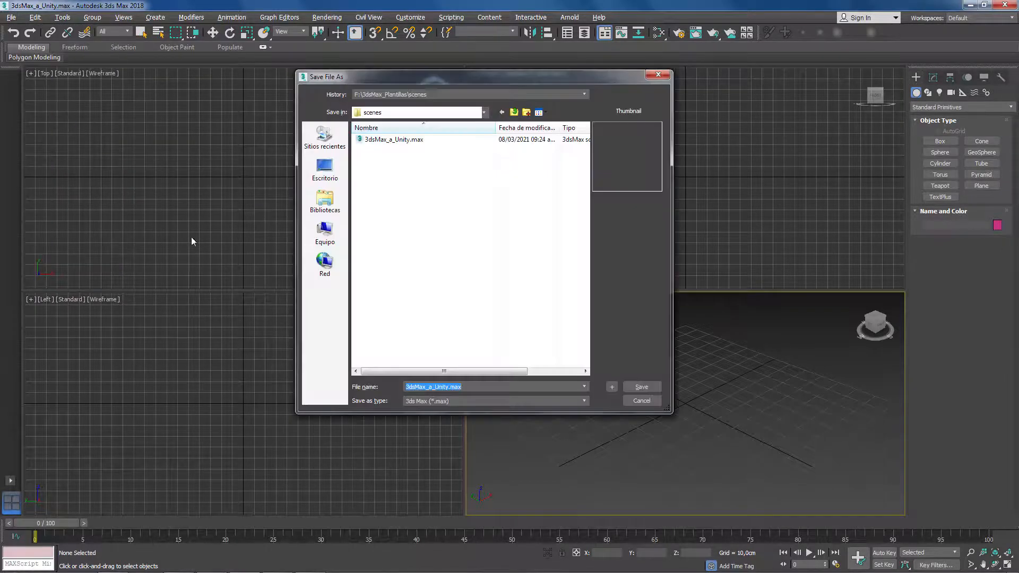
{"action": "left_click", "coordinate": [421, 140]}
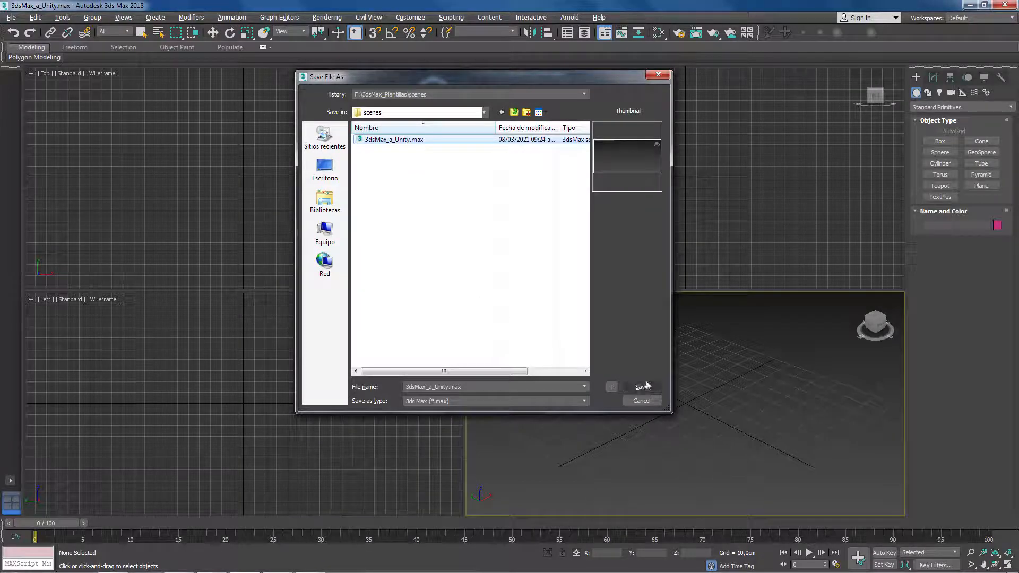
{"action": "left_click", "coordinate": [643, 401]}
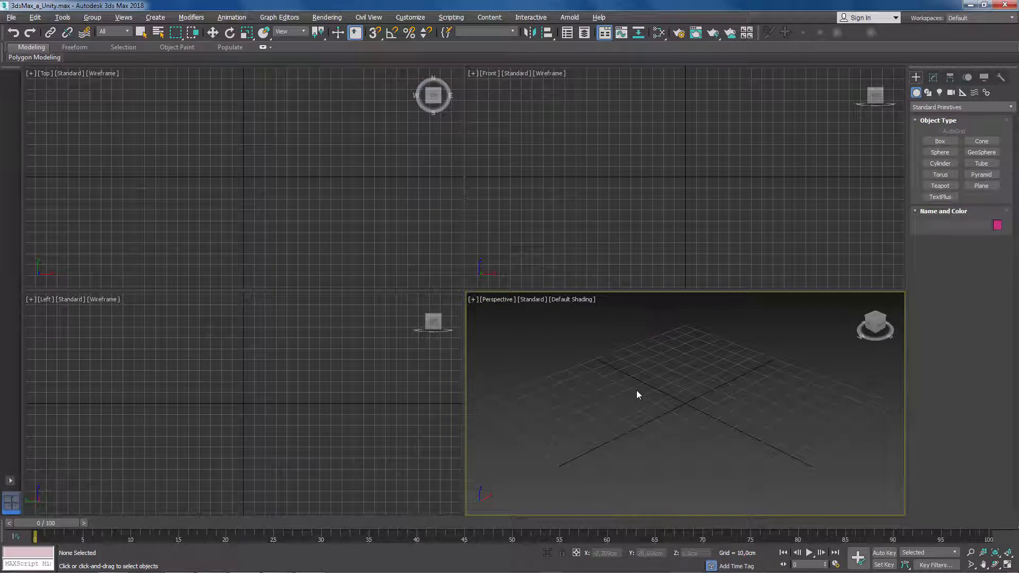
- Start a new scene from template, open the Template Manager, and view the settings of the Sample - Architectural Outdoor 3PM template
{"action": "left_click", "coordinate": [13, 20]}
{"action": "mouse_move", "coordinate": [42, 37]}
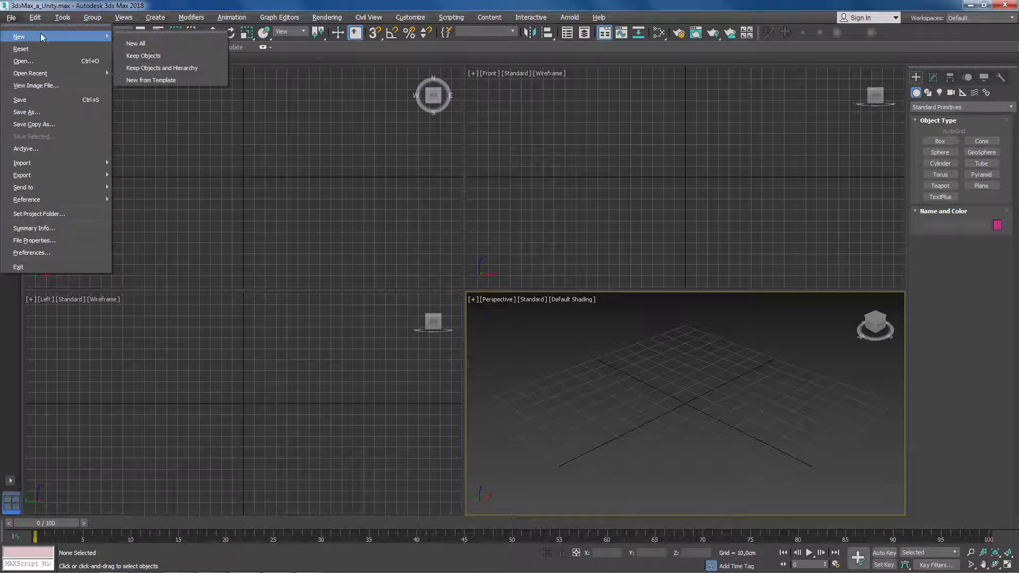
{"action": "left_click", "coordinate": [187, 80]}
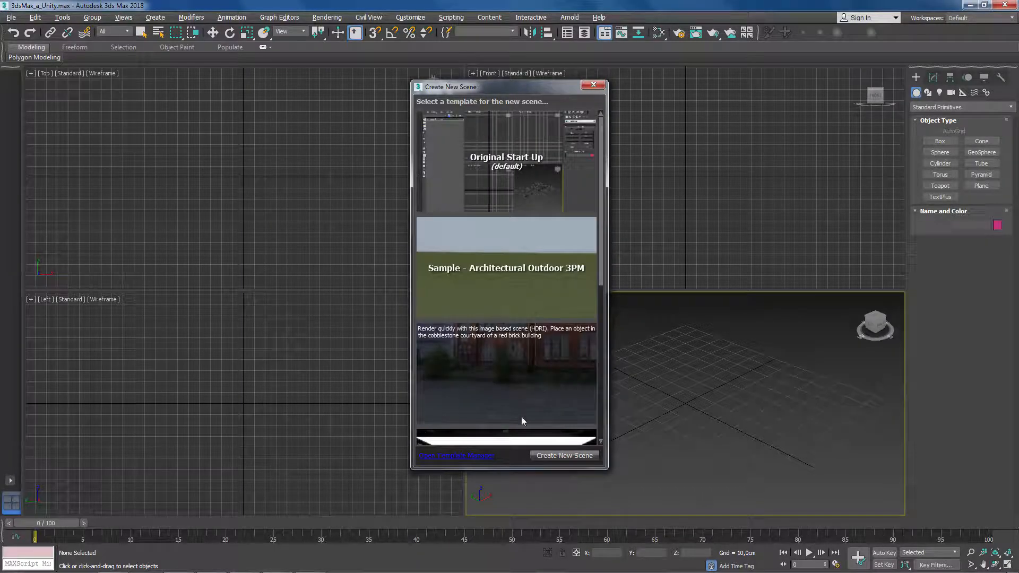
{"action": "left_click", "coordinate": [473, 458]}
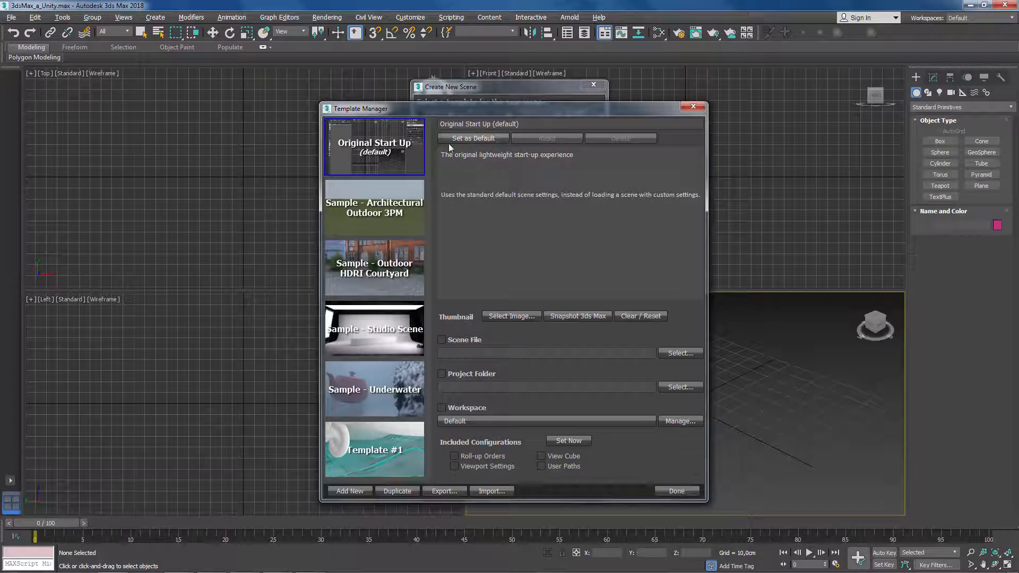
{"action": "left_click", "coordinate": [378, 212]}
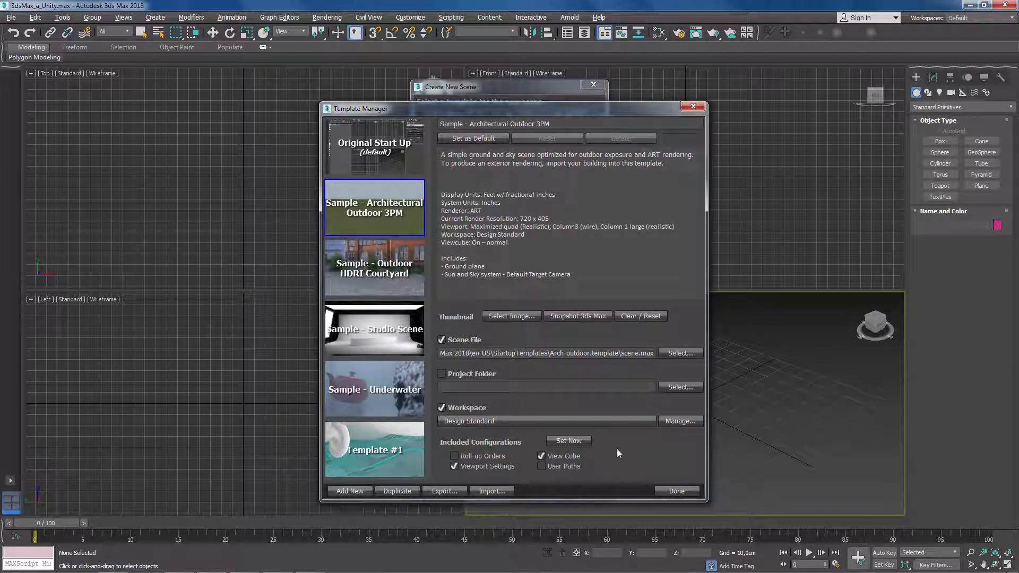
- Add a new template in the Template Manager and name it "3dsMax a Unity"
{"action": "left_click", "coordinate": [350, 490]}
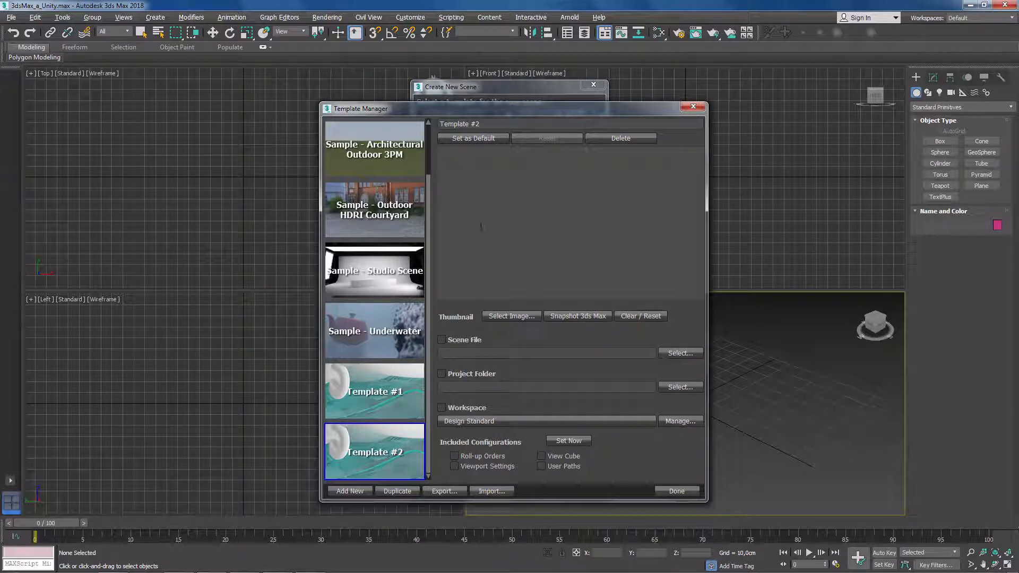
{"action": "left_click_drag", "start_coordinate": [488, 124], "coordinate": [418, 127]}
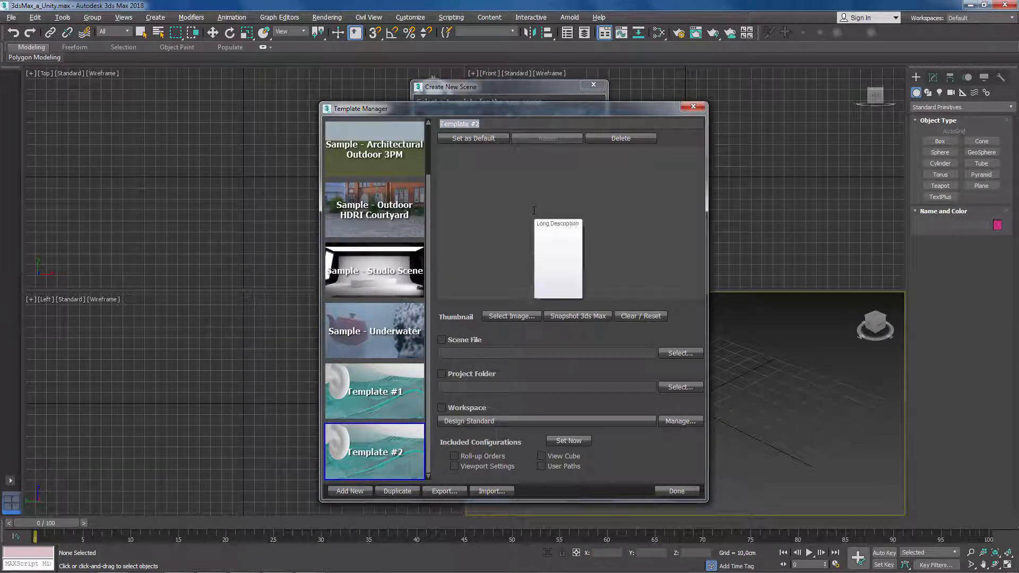
{"action": "type", "text": "3dsmax_a_Unity"}
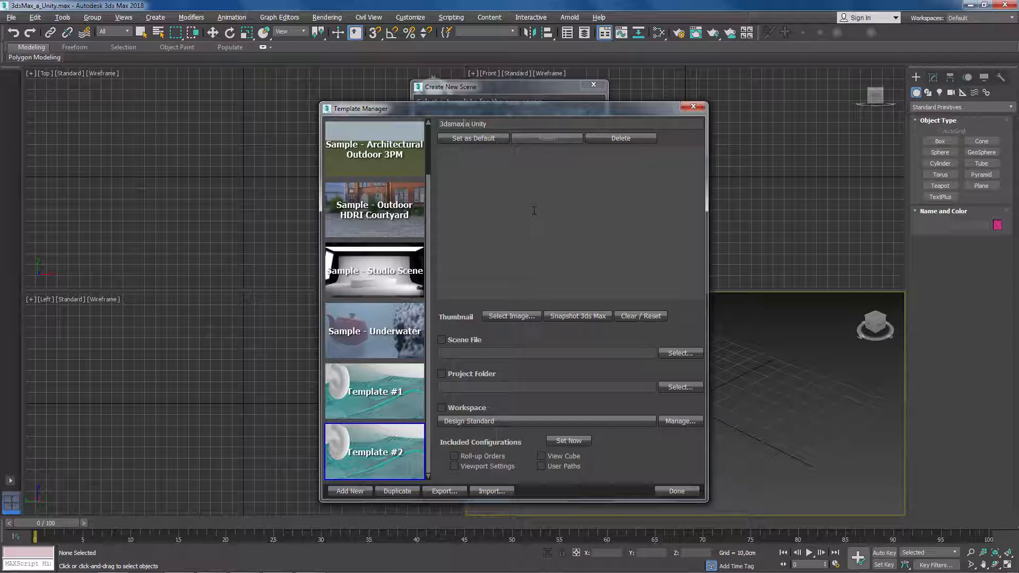
{"action": "key", "text": "BackSpace"}
{"action": "type", "text": "M"}
{"action": "left_click", "coordinate": [527, 200]}
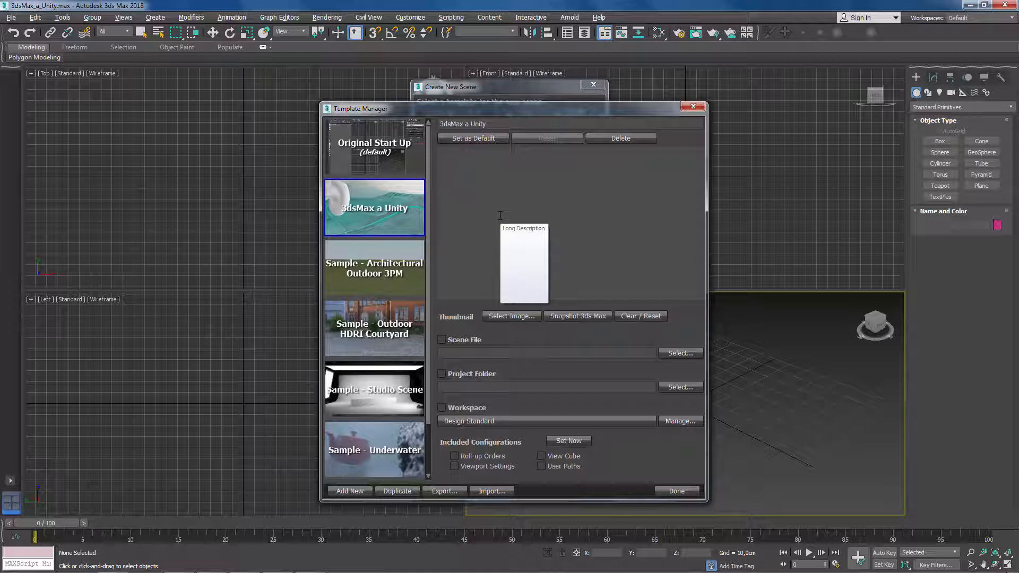
- Start the template's long description with the line "Archivo de inicio para proyectos entre 3dsMax y Unity"
{"action": "left_click", "coordinate": [500, 215]}
{"action": "type", "text": "Archi"}
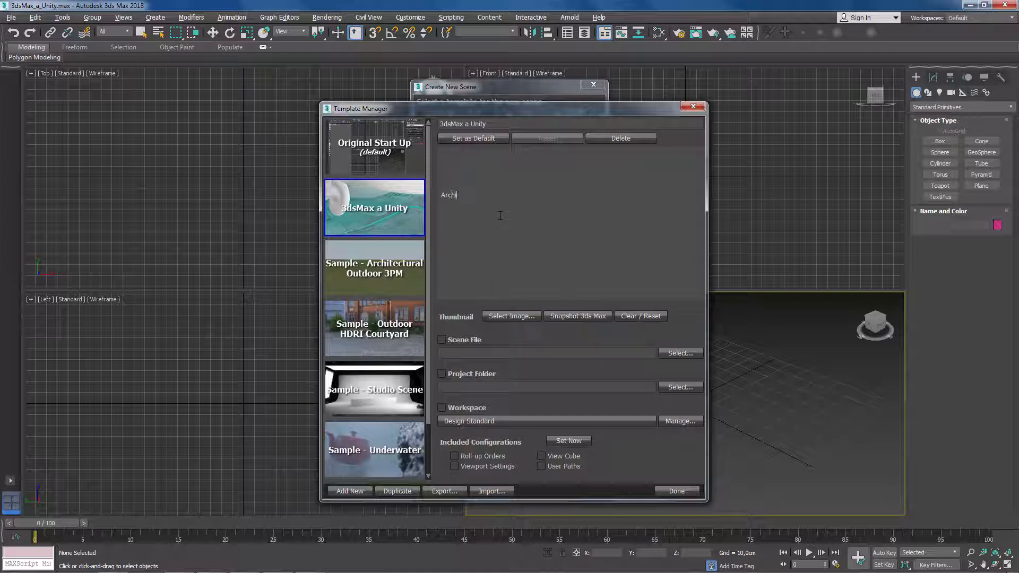
{"action": "type", "text": "vo de inicio para proyectos entre 3dsMax "}
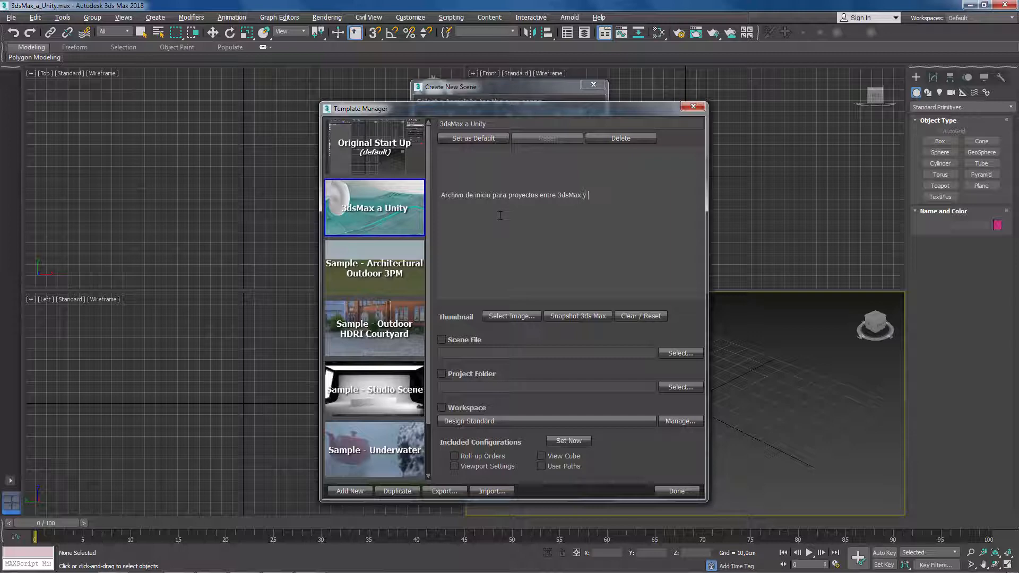
{"action": "type", "text": "y Uniy"}
{"action": "key", "text": "BackSpace"}
{"action": "type", "text": "ty"}
{"action": "key", "text": "Return"}
- Add a second line to the long description reading "Sistema de Unidades: centimetros"
{"action": "type", "text": "Sistm"}
{"action": "key", "text": "BackSpace"}
{"action": "type", "text": "ema de Unidd"}
{"action": "key", "text": "BackSpace"}
{"action": "type", "text": "ades: cnetimetros"}
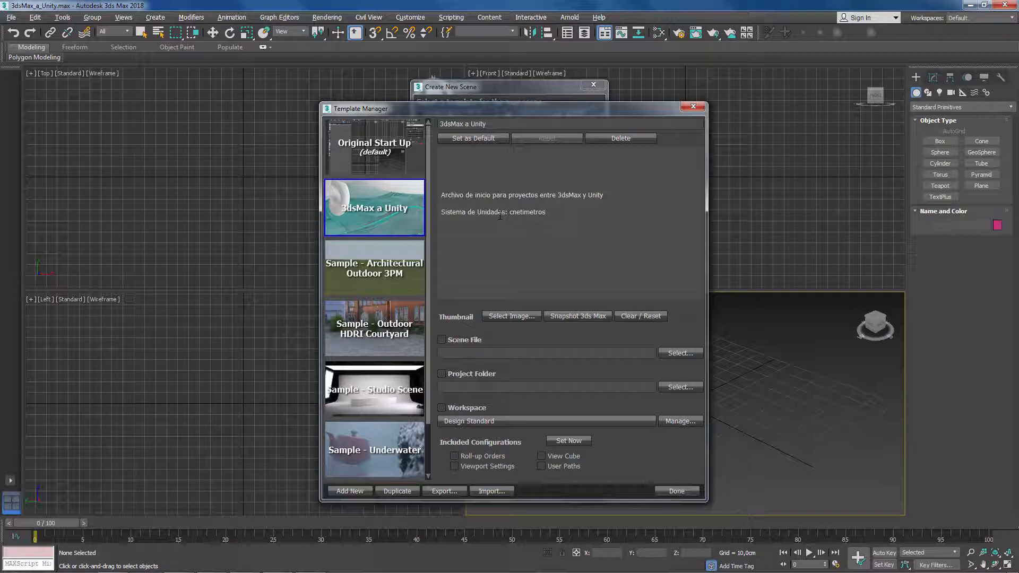
{"action": "key", "text": "BackSpace"}
{"action": "key", "text": "BackSpace"}
{"action": "type", "text": "en"}
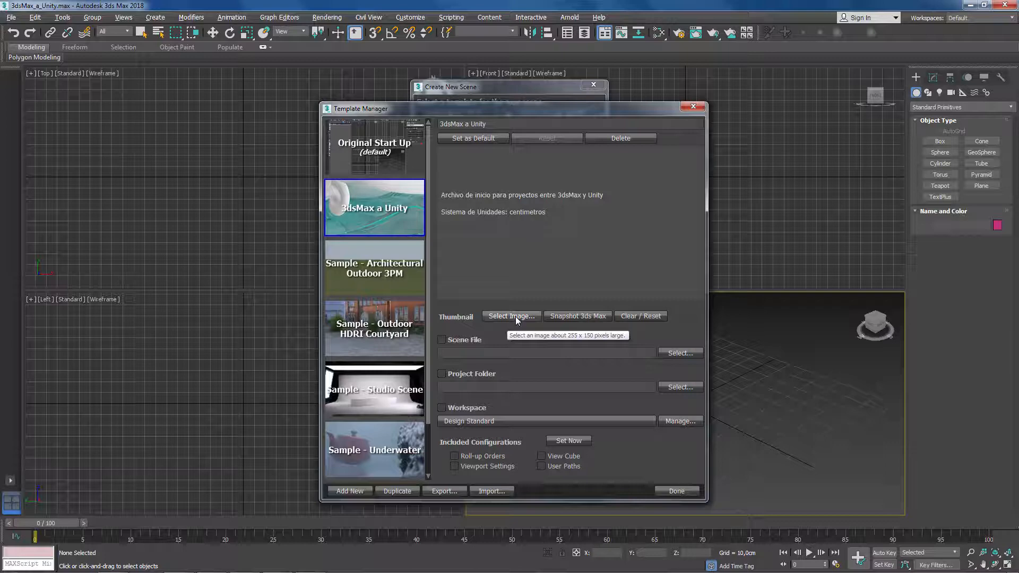
- Assign 3dsMax_a_Unity.max from the project's scenes folder as the template's scene file, and close the template dialogs
{"action": "mouse_move", "coordinate": [401, 290]}
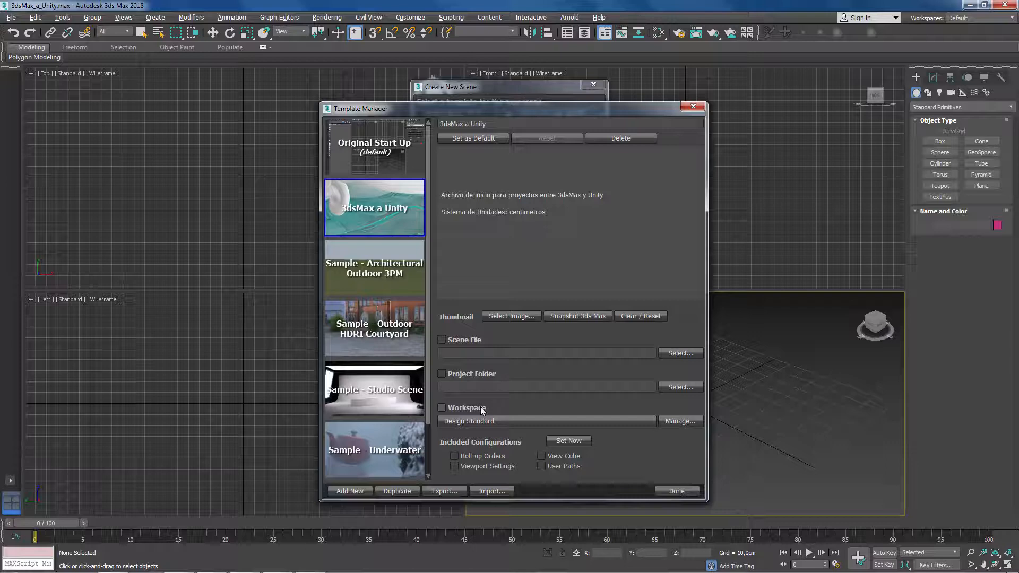
{"action": "left_click", "coordinate": [466, 339]}
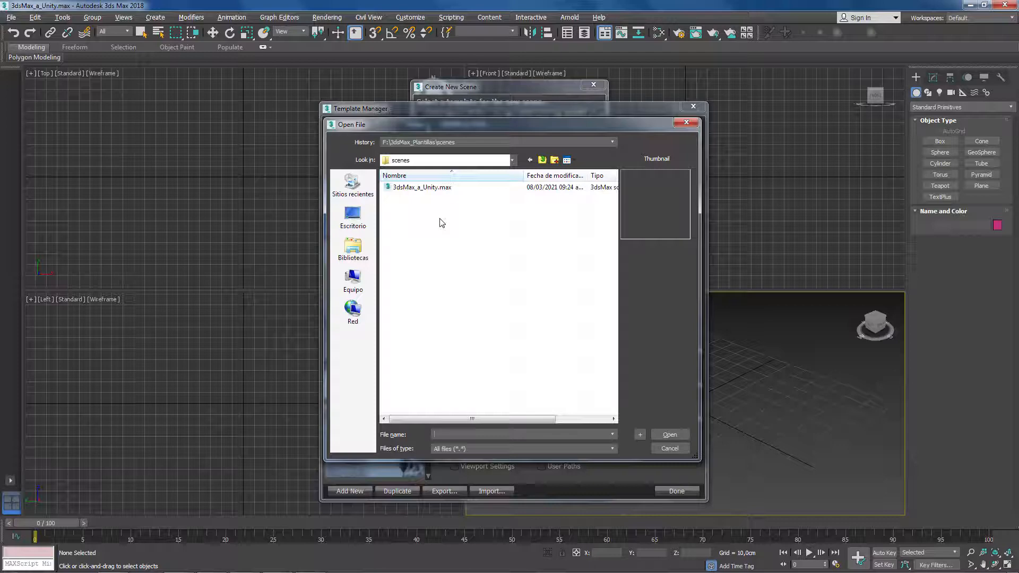
{"action": "left_click", "coordinate": [426, 191]}
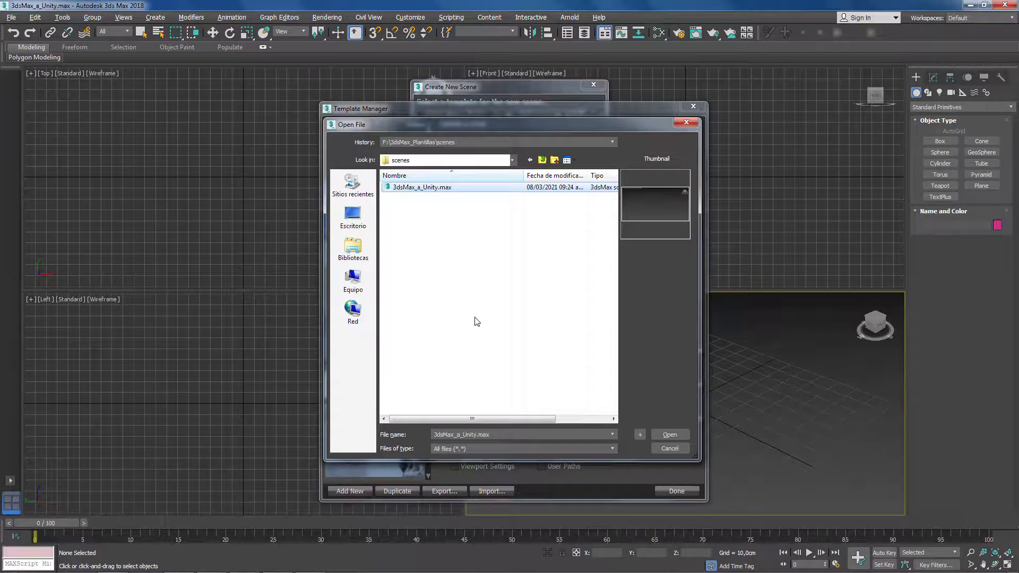
{"action": "left_click", "coordinate": [668, 433]}
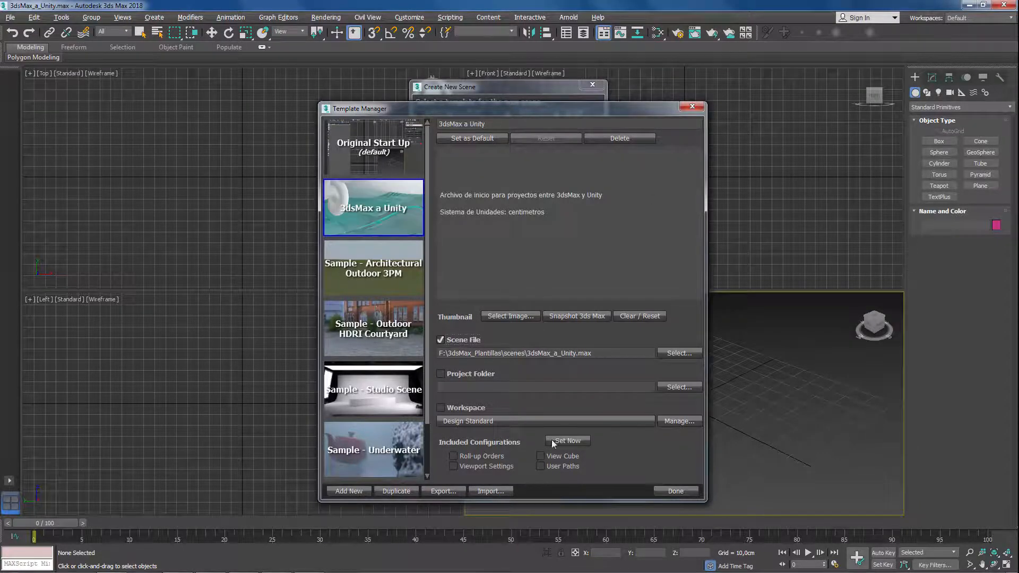
{"action": "left_click", "coordinate": [674, 489]}
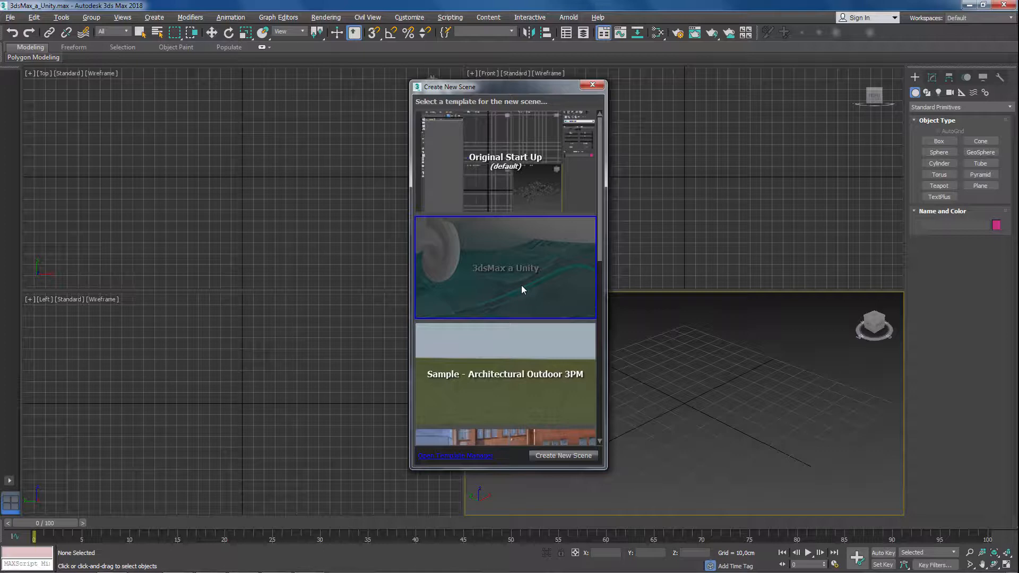
{"action": "left_click", "coordinate": [591, 87]}
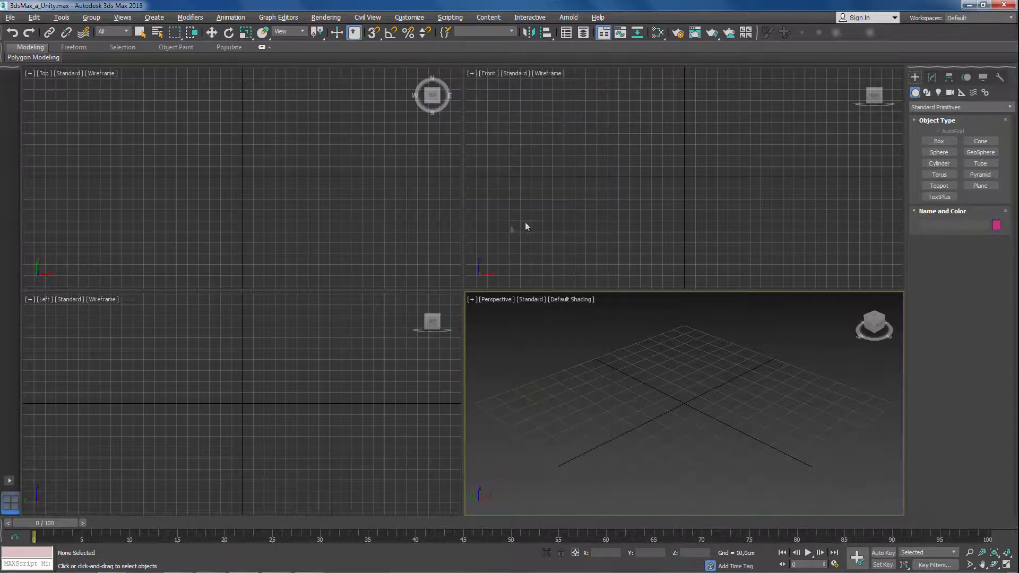
- Create a new scene from the "3dsMax a Unity" template
{"action": "left_click", "coordinate": [11, 17]}
{"action": "mouse_move", "coordinate": [40, 35]}
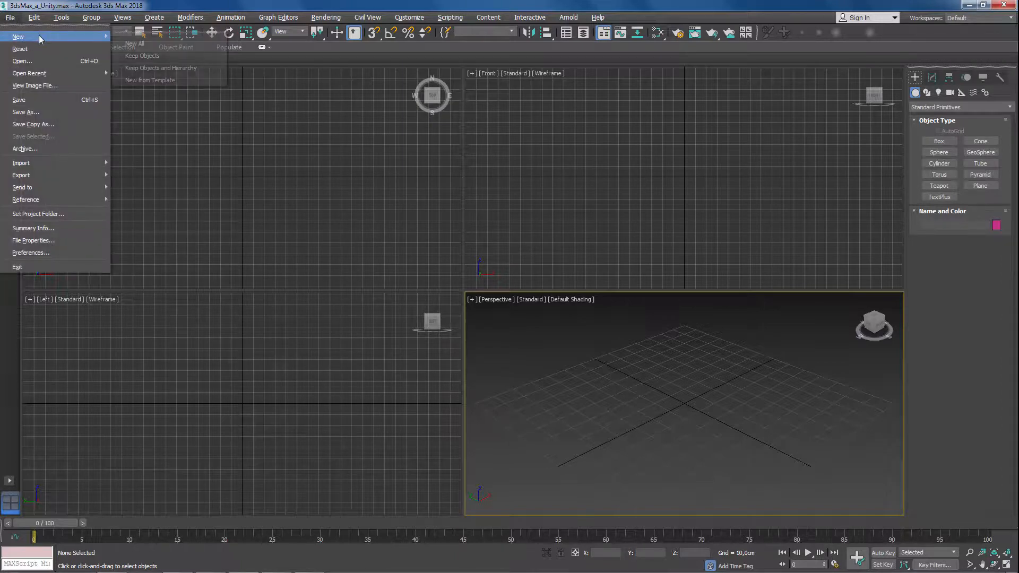
{"action": "left_click", "coordinate": [185, 80]}
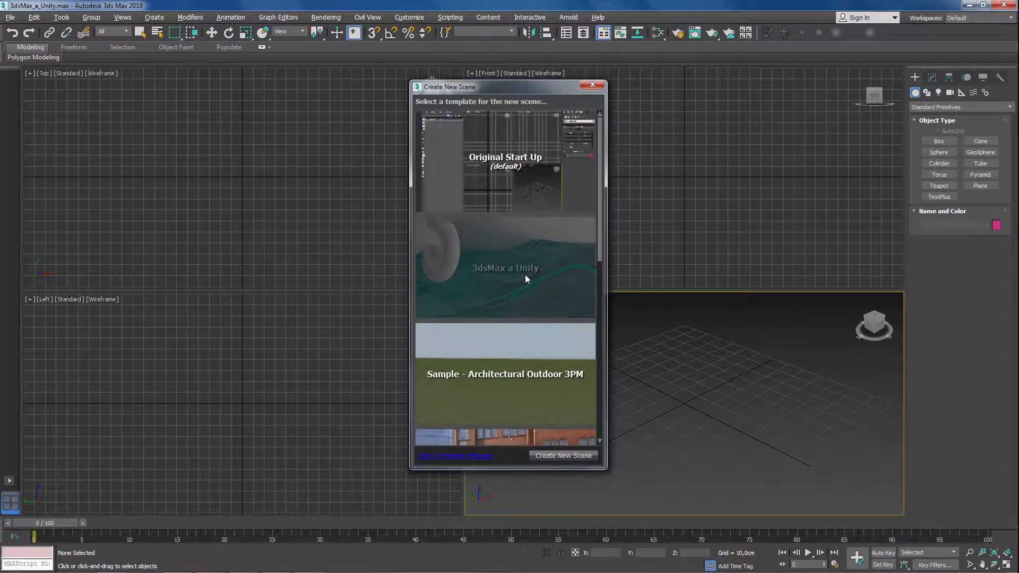
{"action": "left_click", "coordinate": [524, 276]}
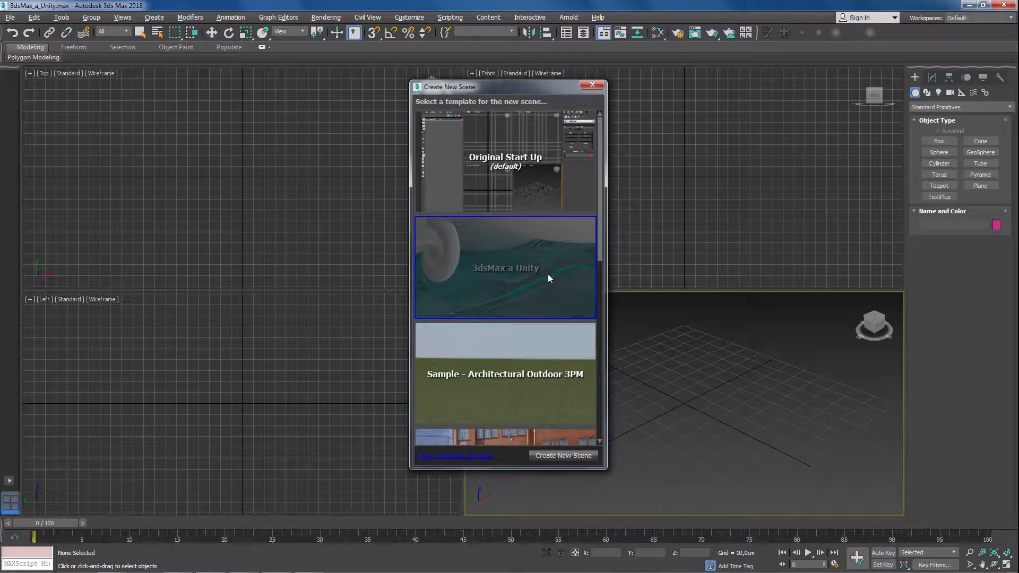
{"action": "left_click", "coordinate": [579, 455]}
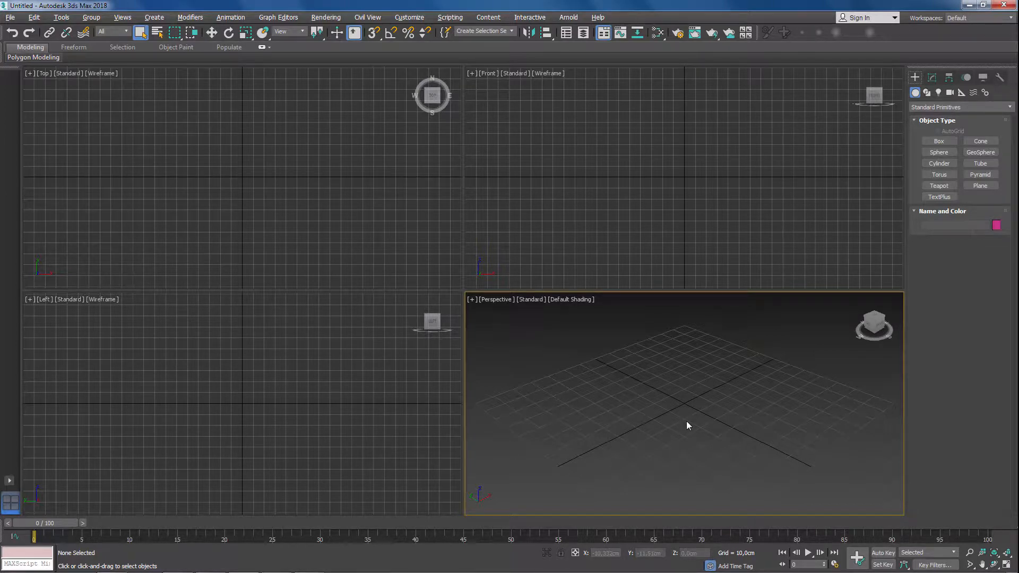
- Reopen the Template Manager, review the "3dsMax a Unity" template's settings, and close the dialogs without creating a scene
{"action": "left_click", "coordinate": [10, 18]}
{"action": "mouse_move", "coordinate": [42, 36]}
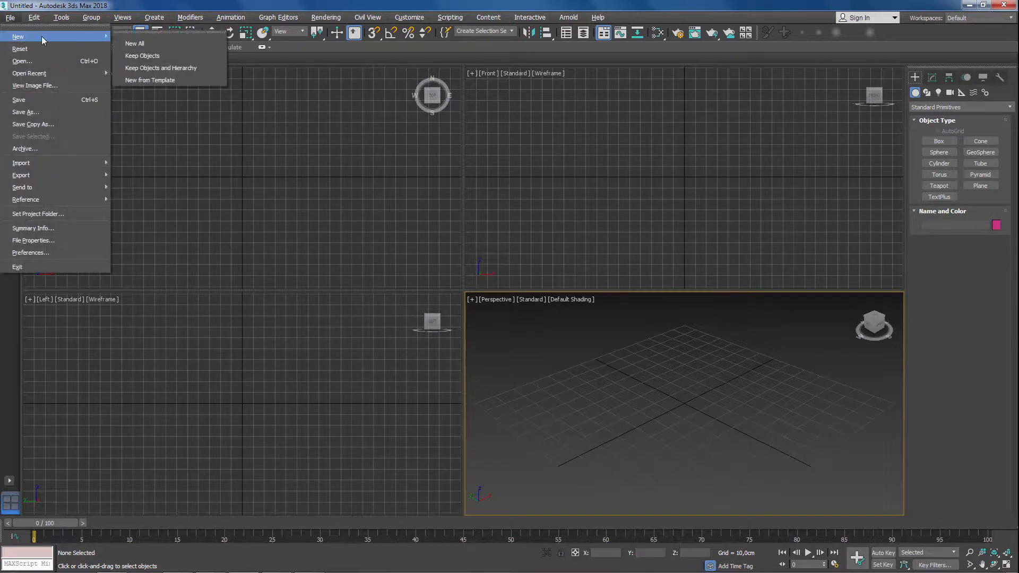
{"action": "left_click", "coordinate": [173, 81]}
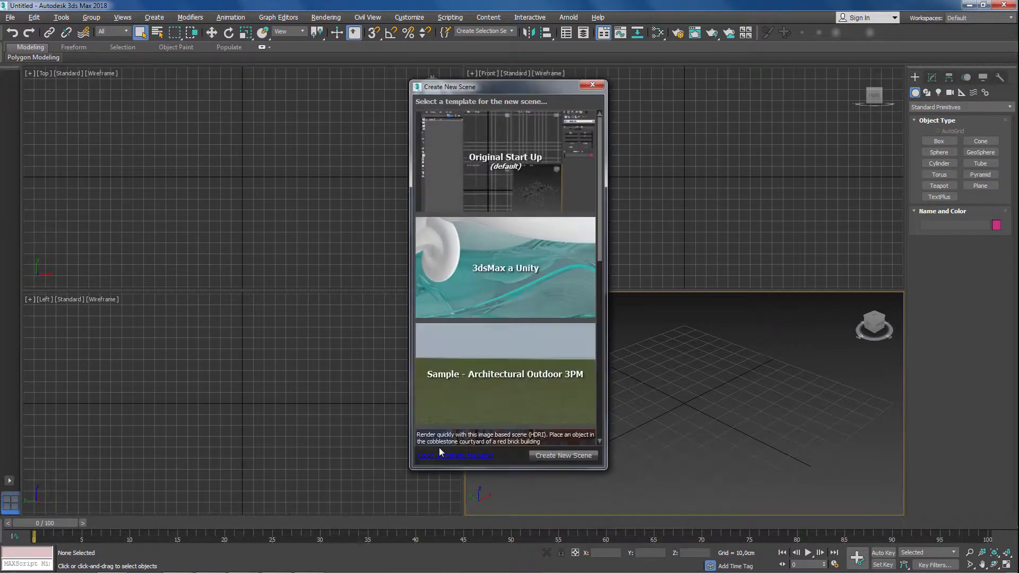
{"action": "left_click", "coordinate": [451, 456]}
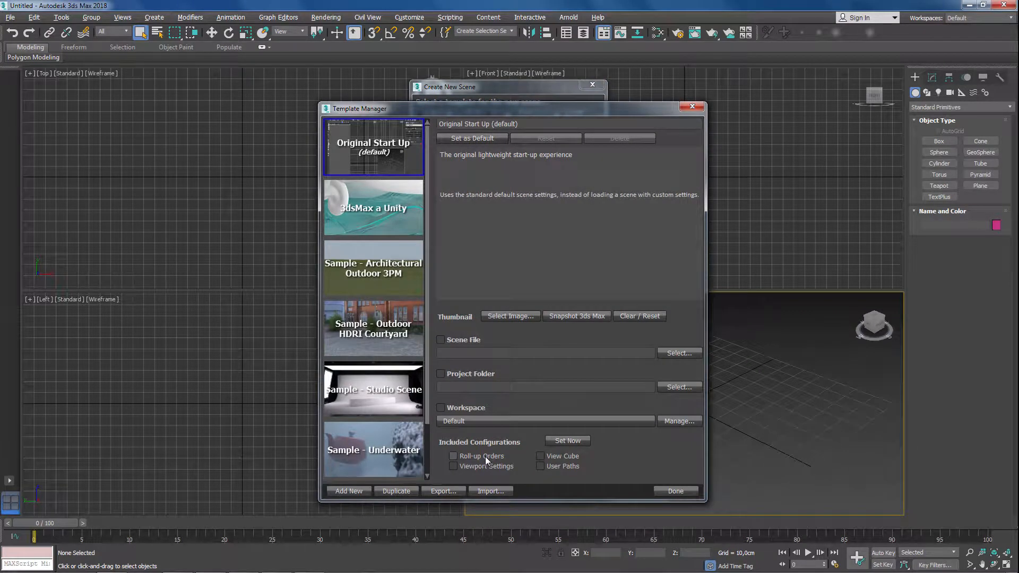
{"action": "left_click", "coordinate": [374, 208]}
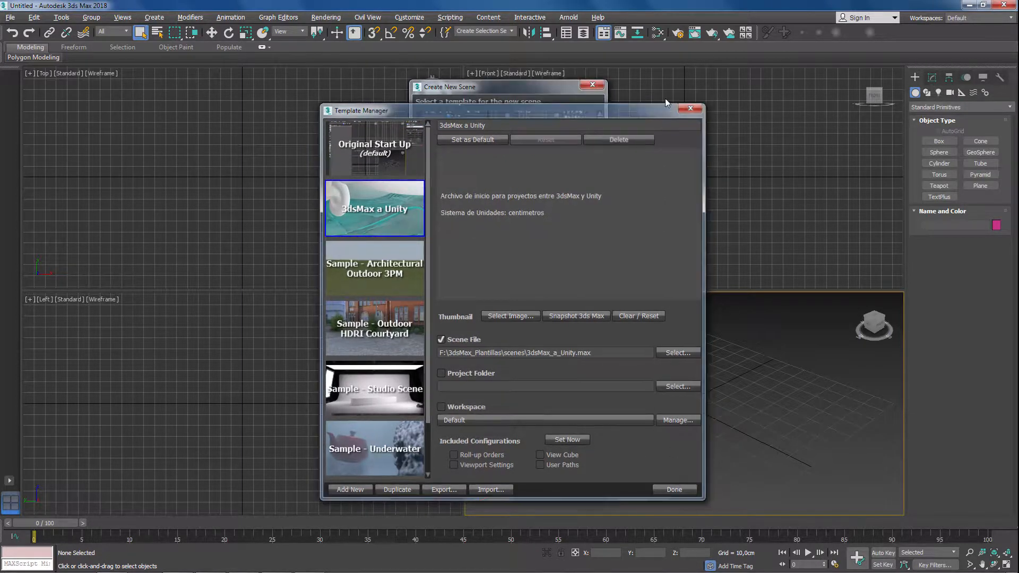
{"action": "left_click", "coordinate": [692, 106]}
{"action": "left_click", "coordinate": [594, 85]}
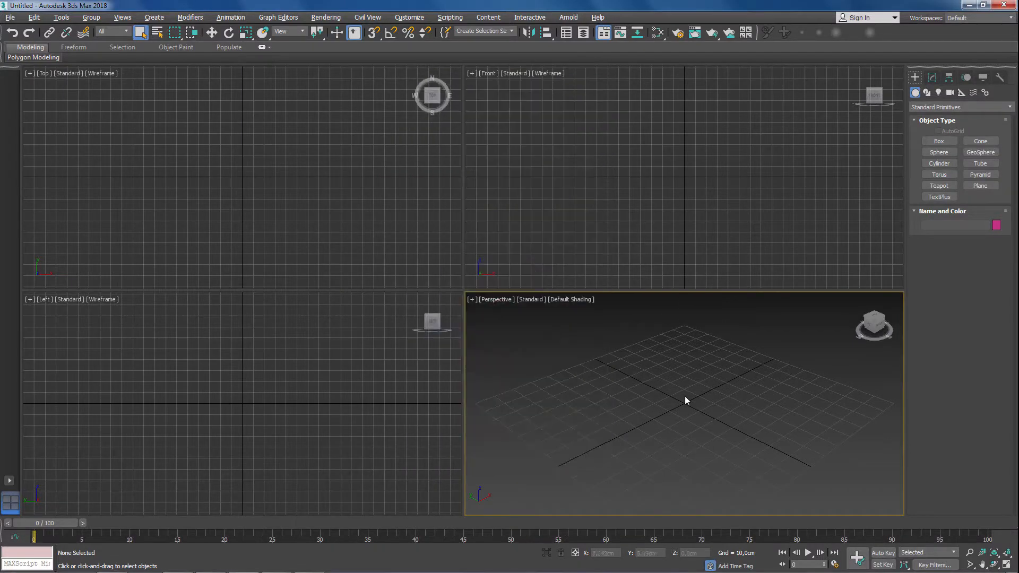